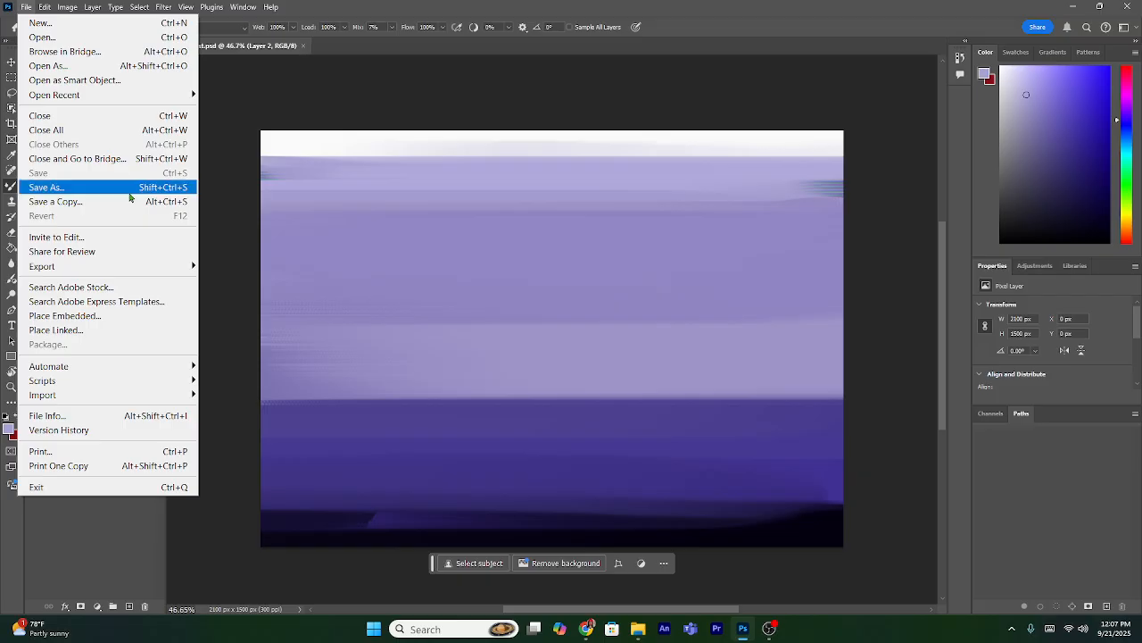
Save the document as video-test in Photoshop format in the Pictures folder, replacing the existing file
click(129, 192)
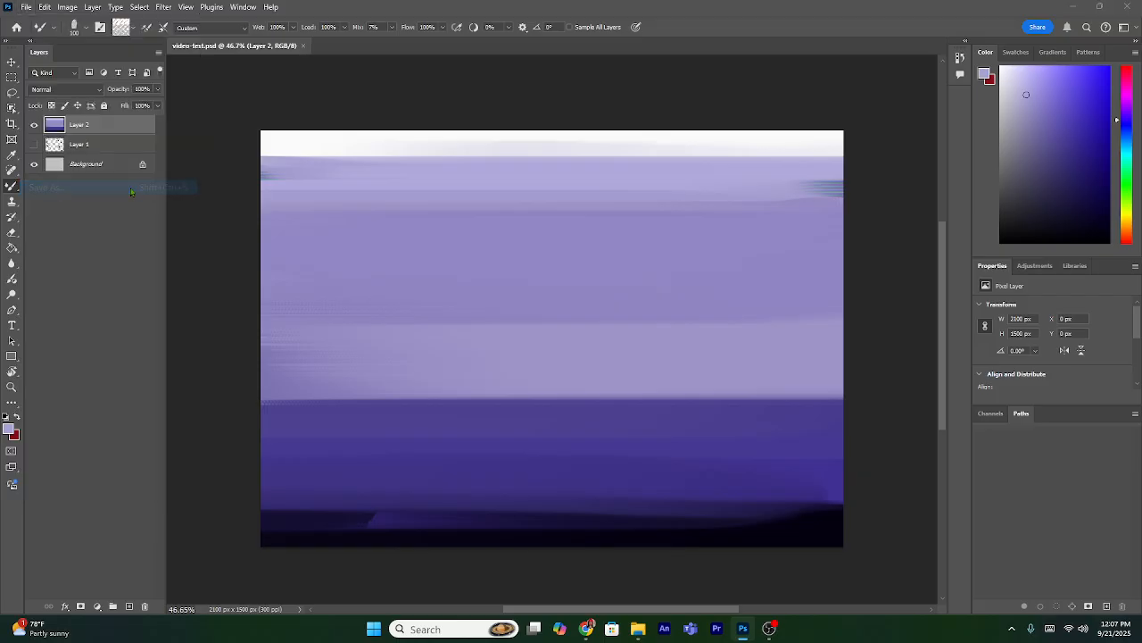
click(181, 230)
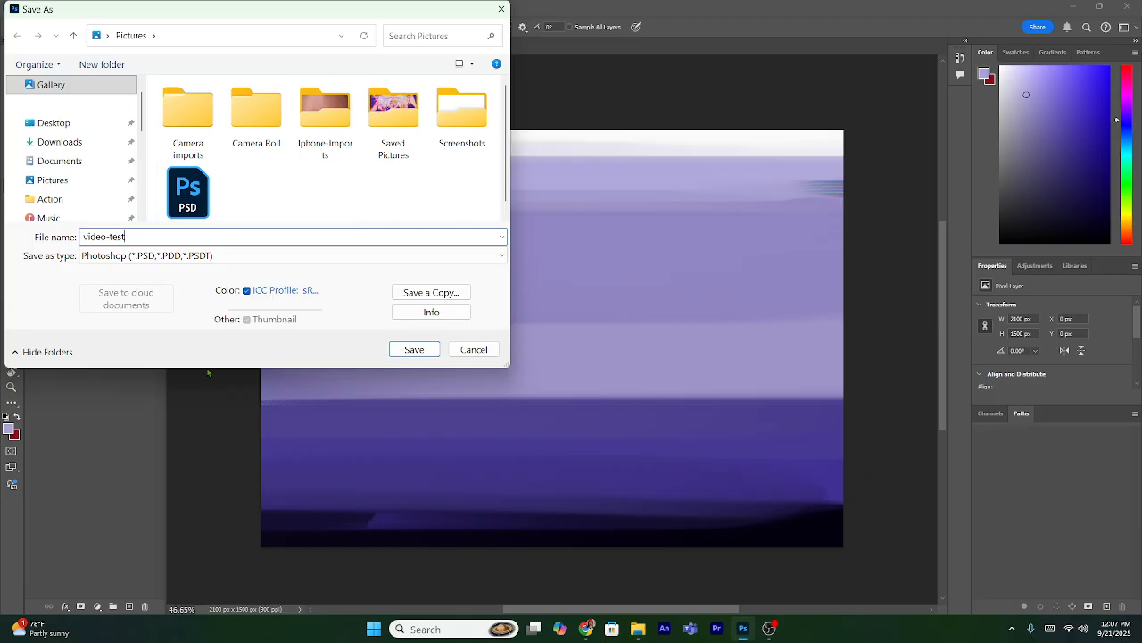
click(350, 258)
click(344, 263)
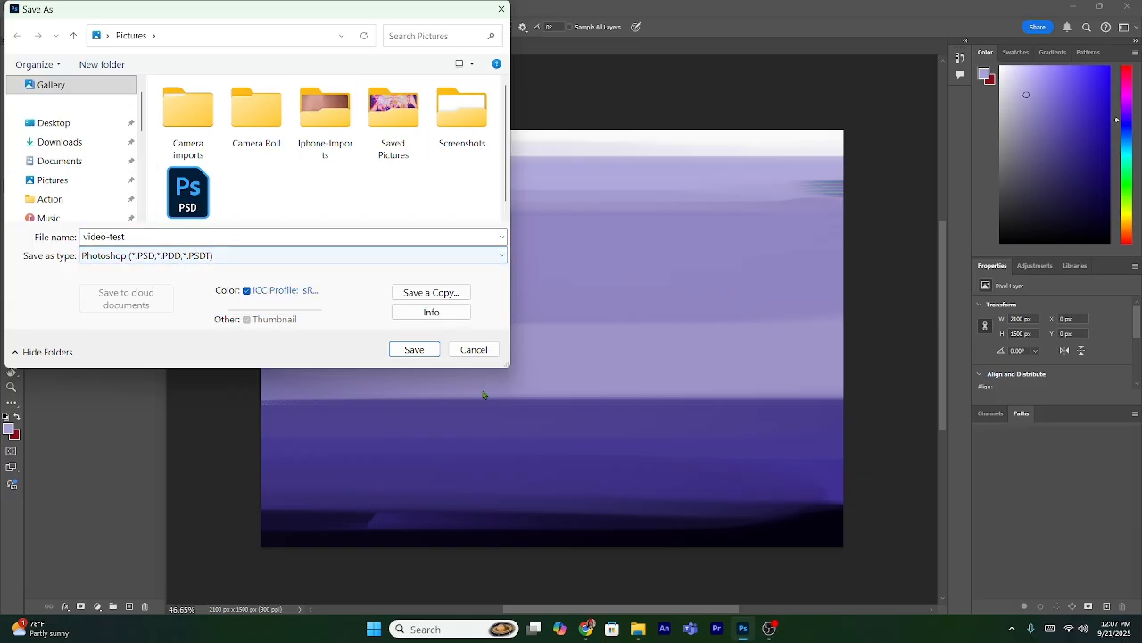
click(420, 349)
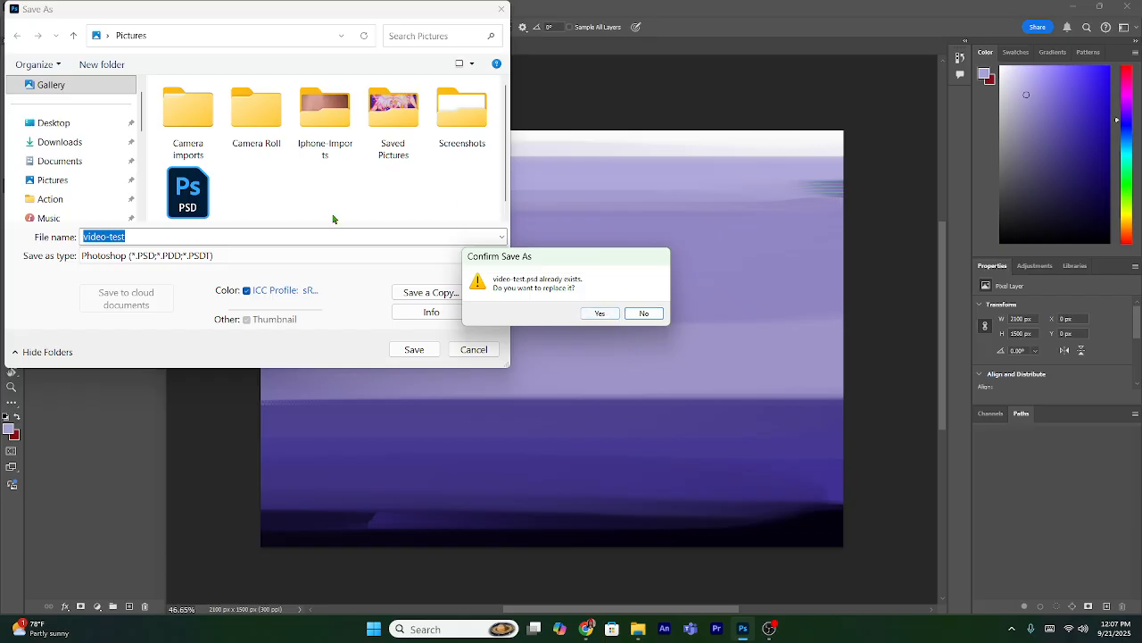
click(600, 314)
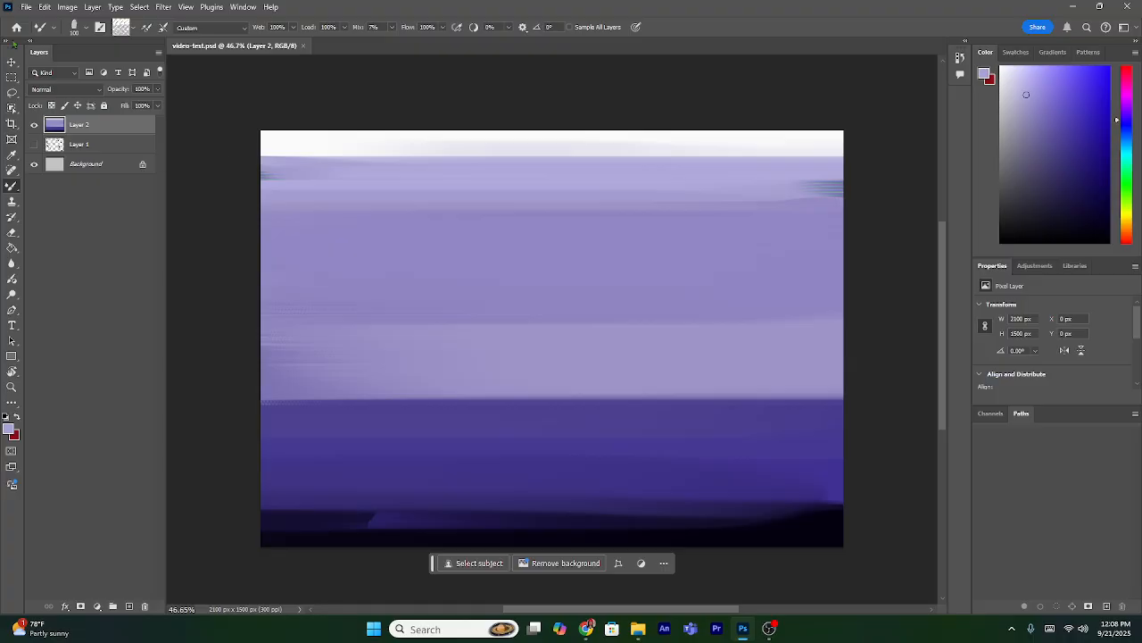
Start saving a copy of the document and set its file type to JPEG
click(26, 6)
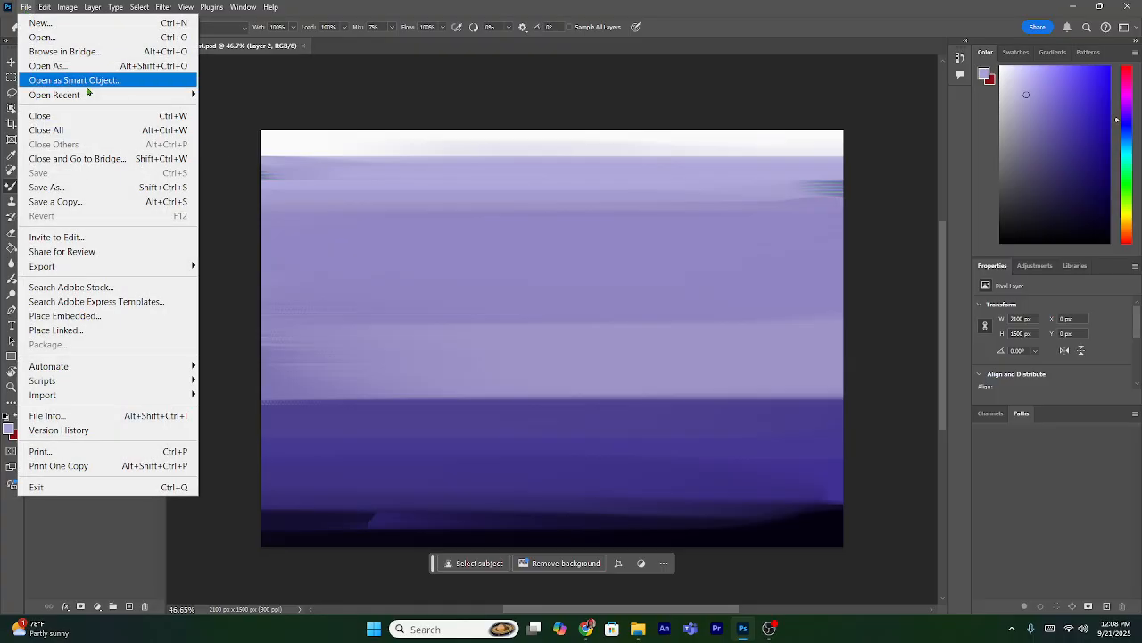
click(84, 202)
click(267, 256)
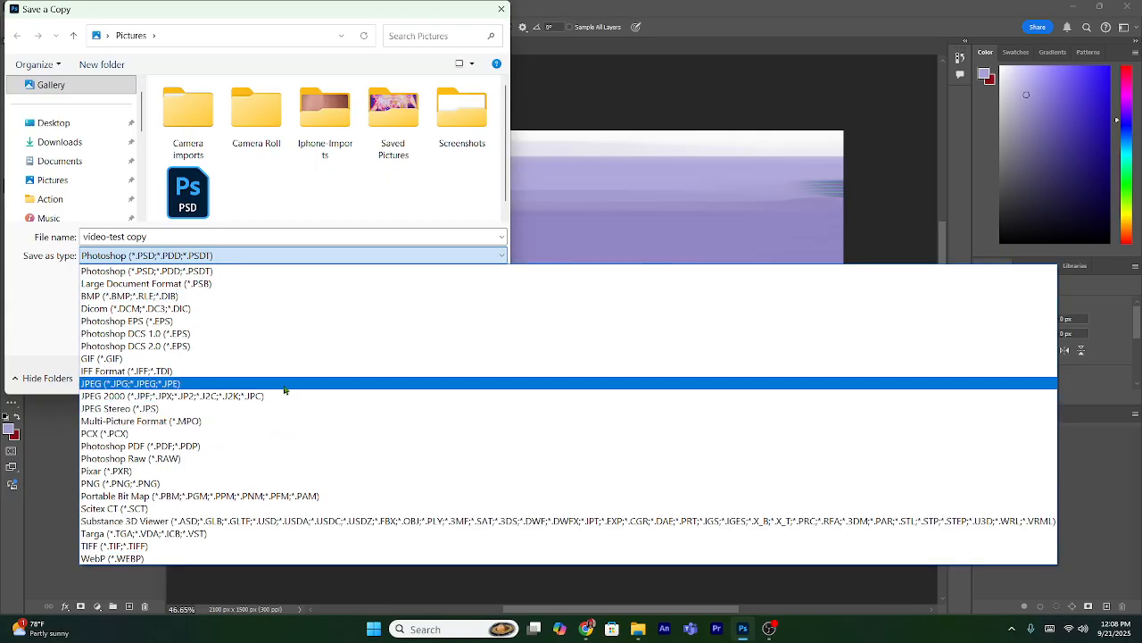
click(109, 385)
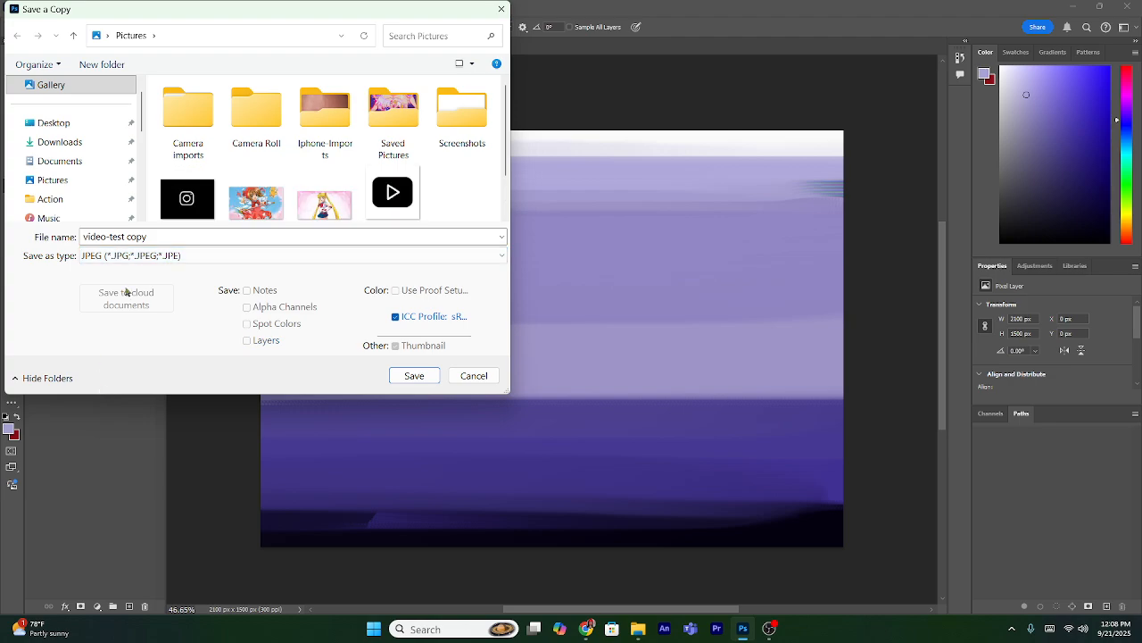
Name the copy video-test-v2 and save it in Pictures with JPEG quality 8 and the Baseline ("Standard") format
click(172, 236)
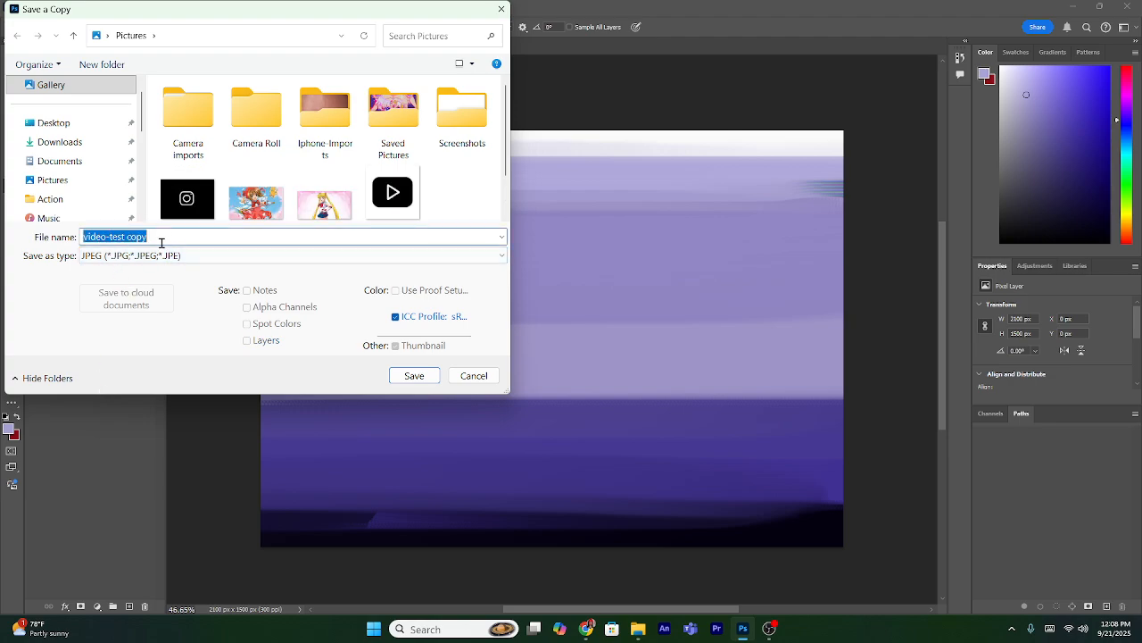
click(162, 242)
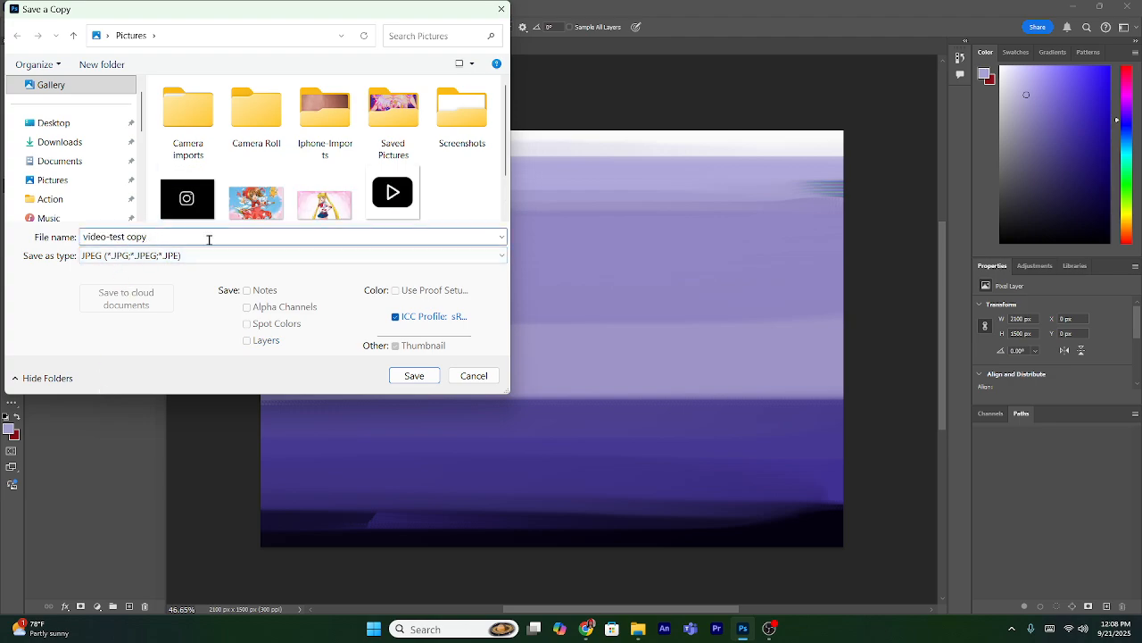
key(BackSpace)
key(BackSpace)
text(-)
text(v2)
scroll(393, 134, down, 1)
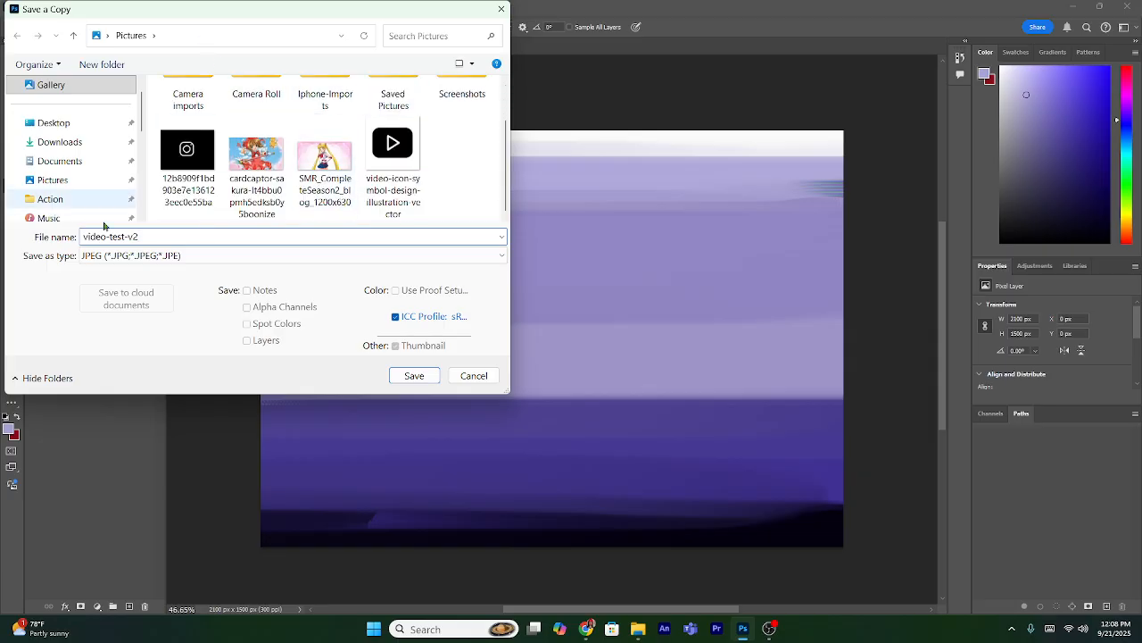
scroll(257, 178, up, 1)
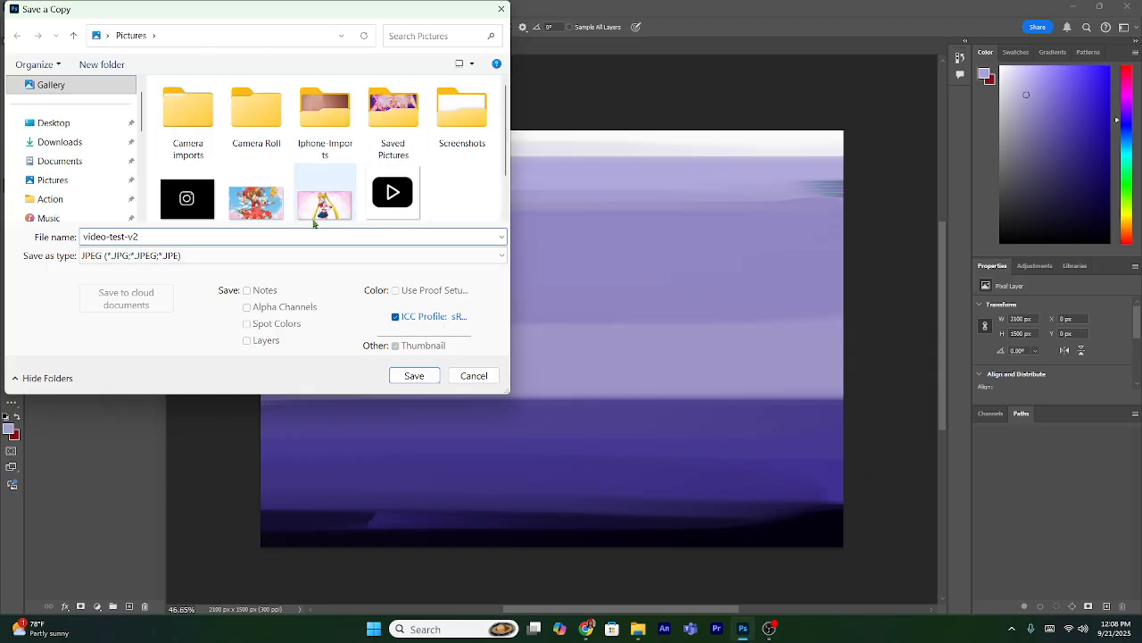
click(416, 377)
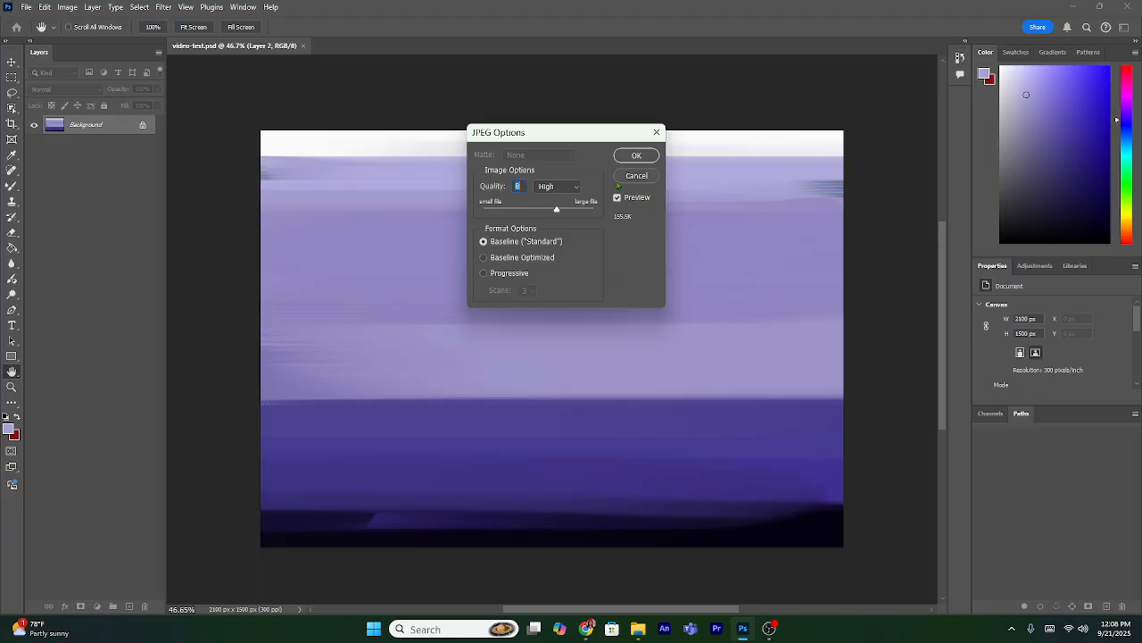
click(634, 155)
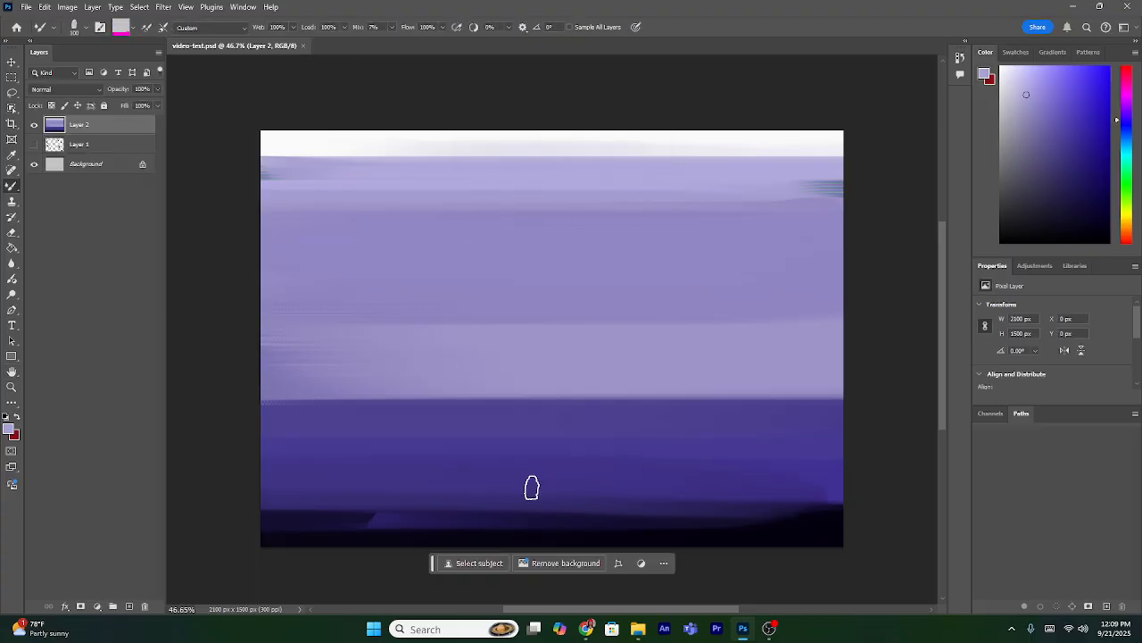
Paint two vertical bars, a smile curve and two short dashes in dark blue on Layer 2 and save the document
click(1078, 145)
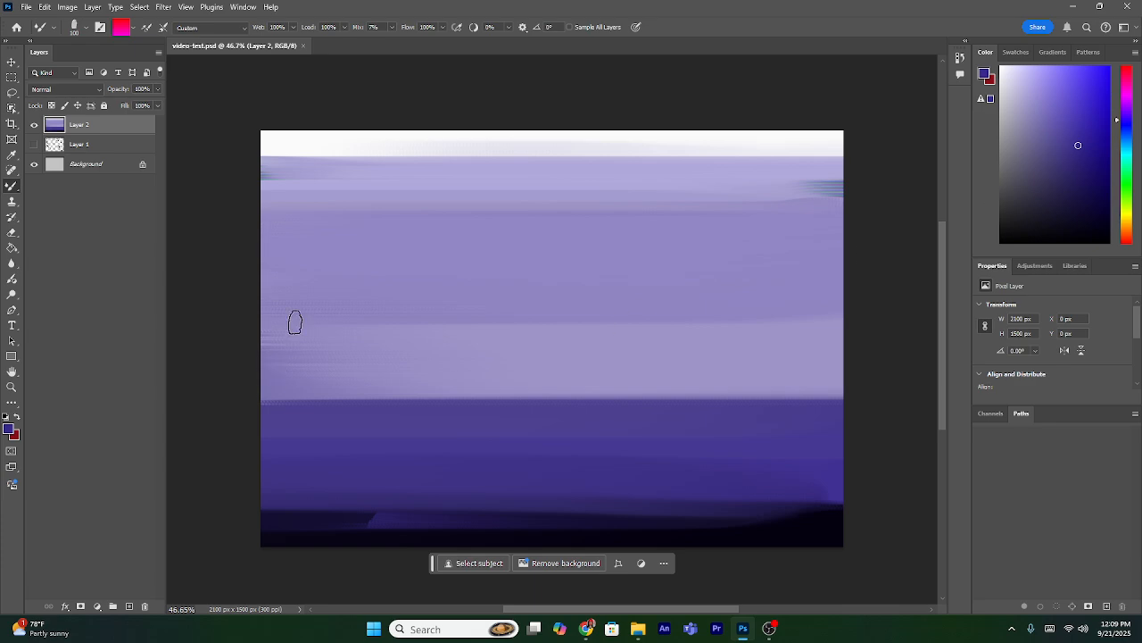
drag(349, 195, 349, 284)
drag(581, 200, 581, 284)
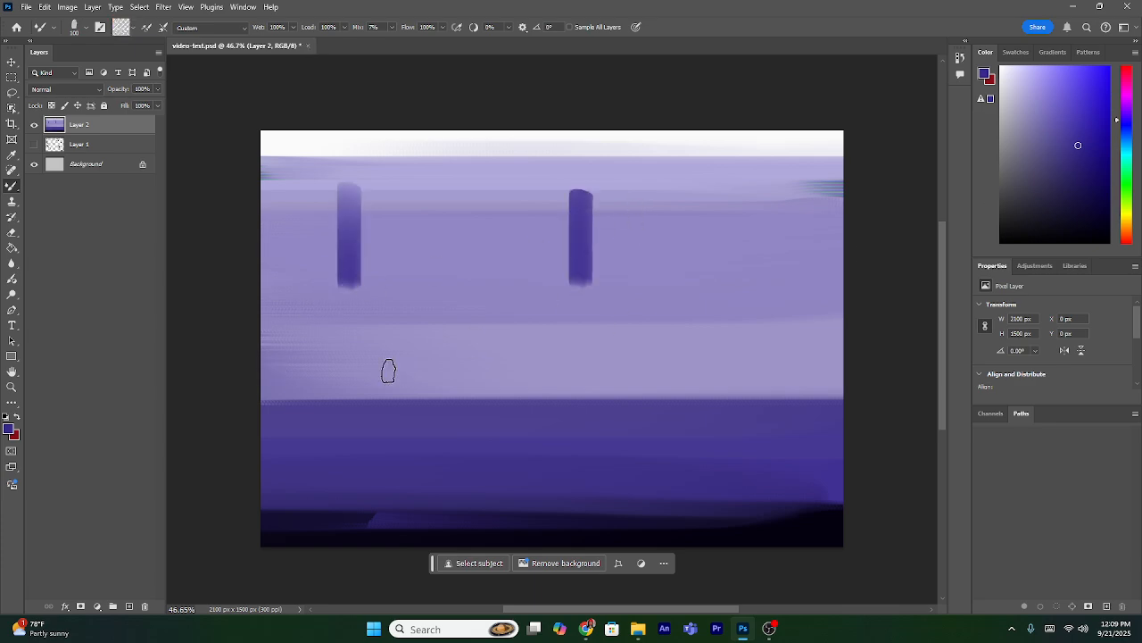
mouse_move(349, 340)
mouse_down()
mouse_move(383, 388)
mouse_move(447, 379)
mouse_move(457, 338)
mouse_up()
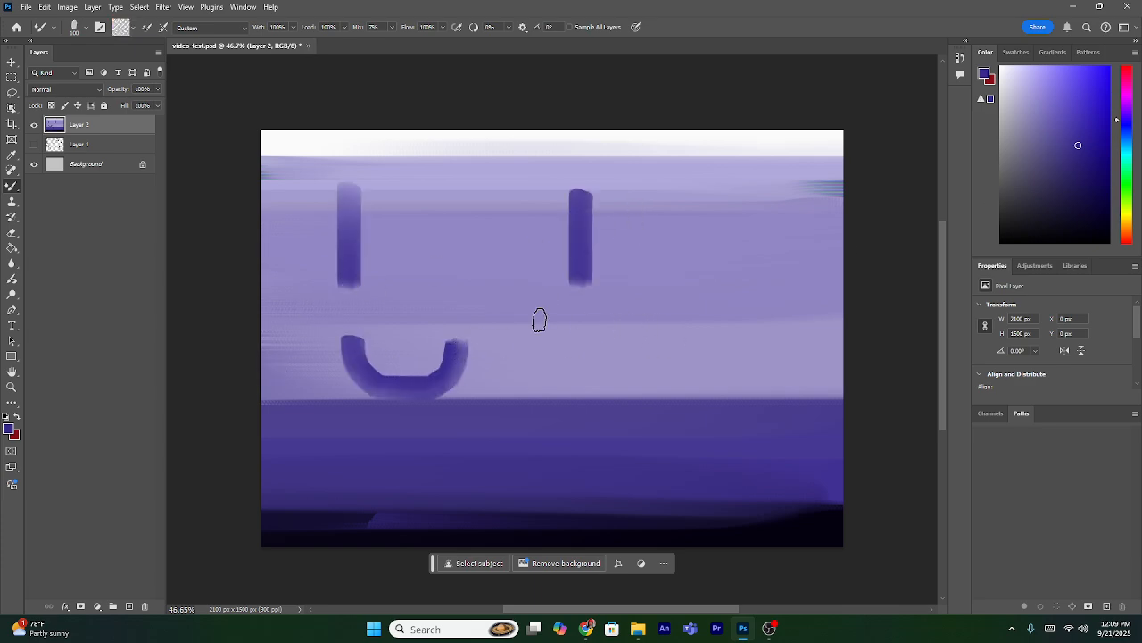
drag(538, 319, 598, 331)
drag(294, 315, 348, 316)
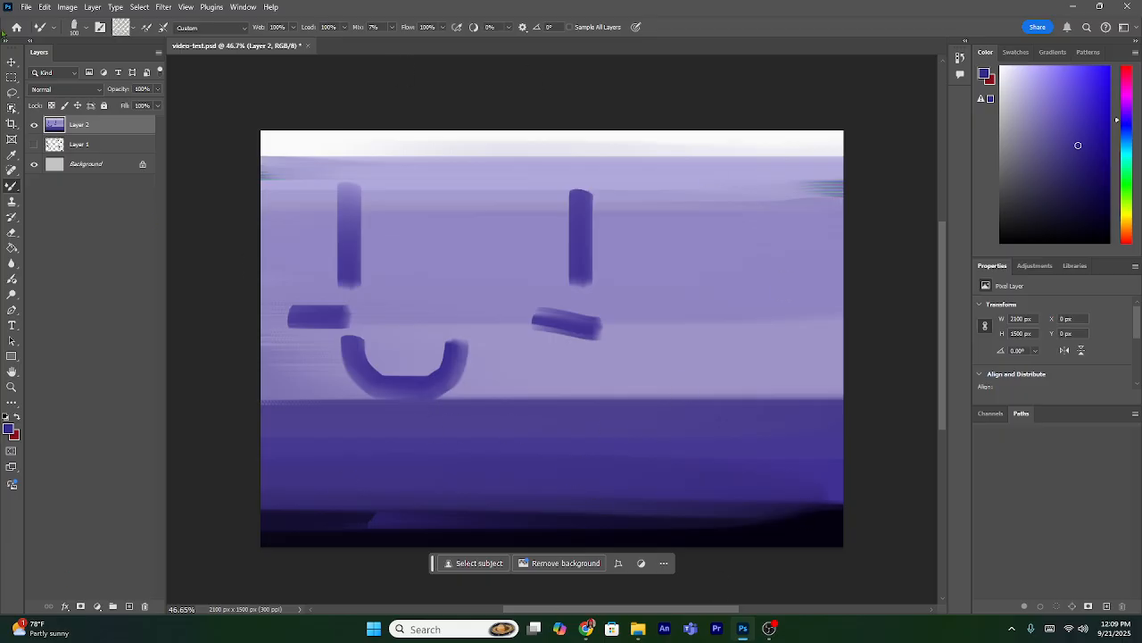
click(27, 7)
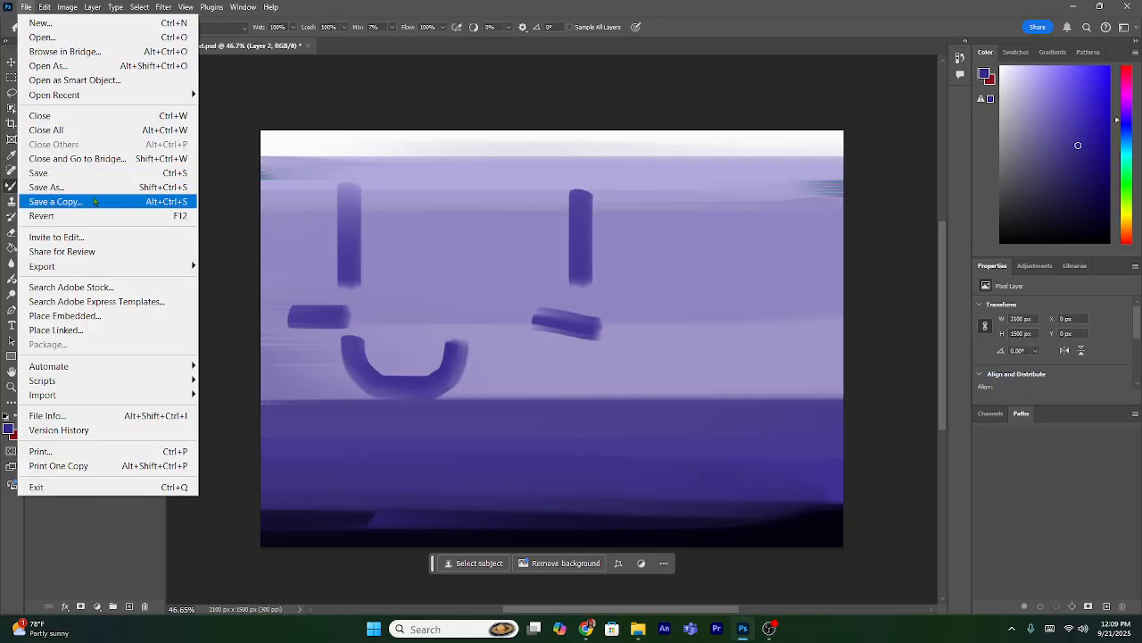
click(104, 174)
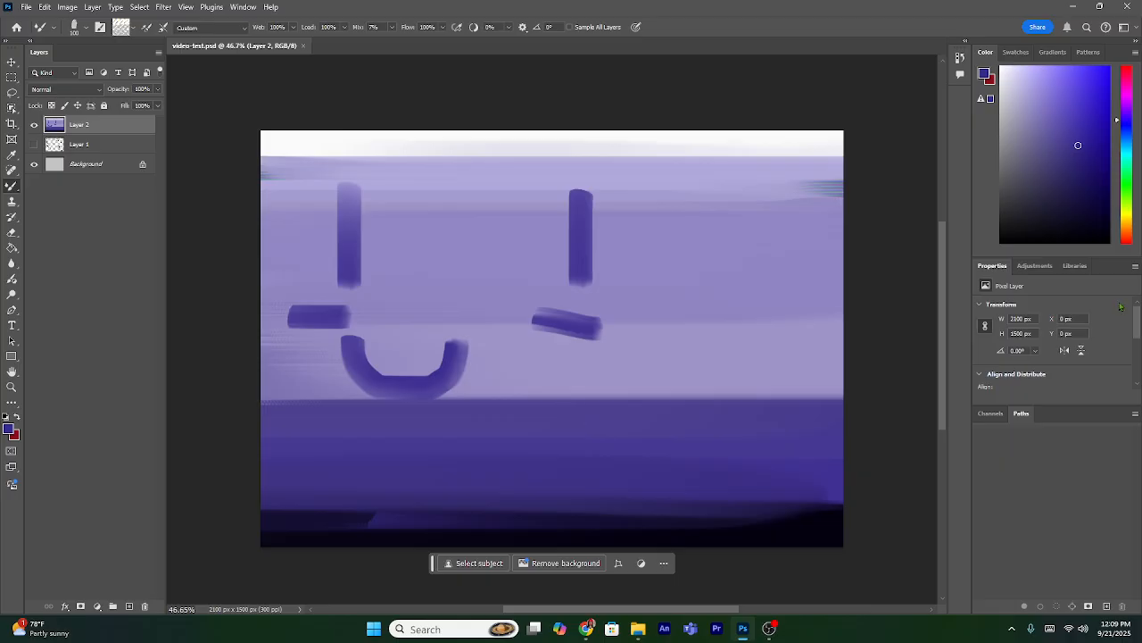
Pick a dark teal colour and paint a looping stroke beside the face, near the right edge of the artwork
drag(1130, 123, 1130, 152)
click(1072, 164)
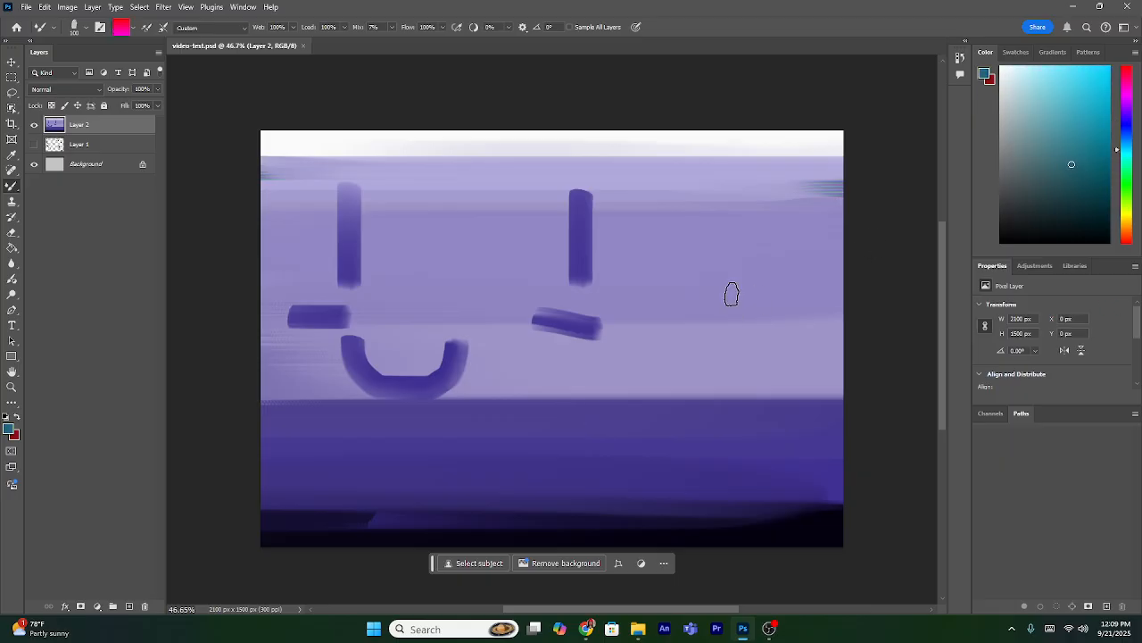
mouse_move(705, 220)
mouse_down()
mouse_move(750, 324)
mouse_move(745, 371)
mouse_up()
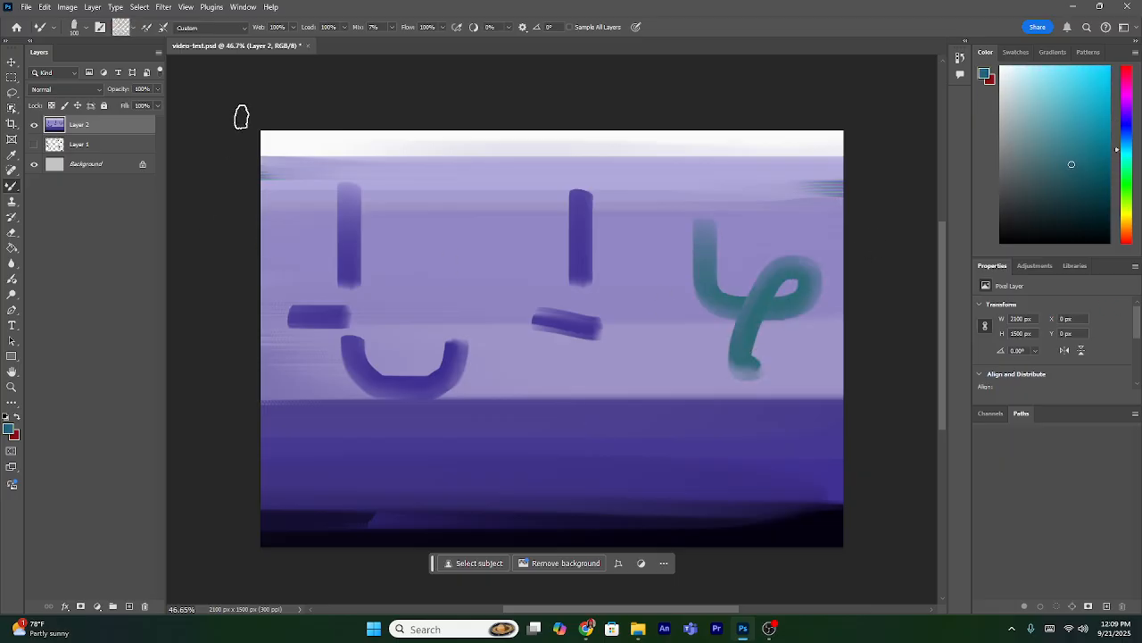
Close the document with its changes saved and reopen video-test.psd from the recent files
click(308, 46)
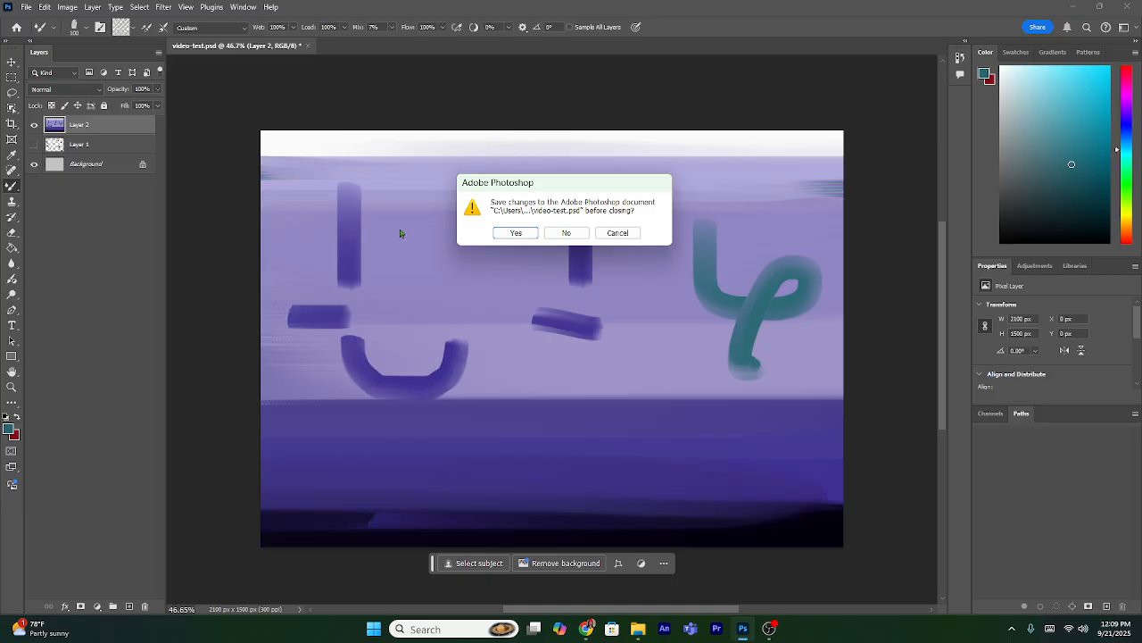
click(515, 232)
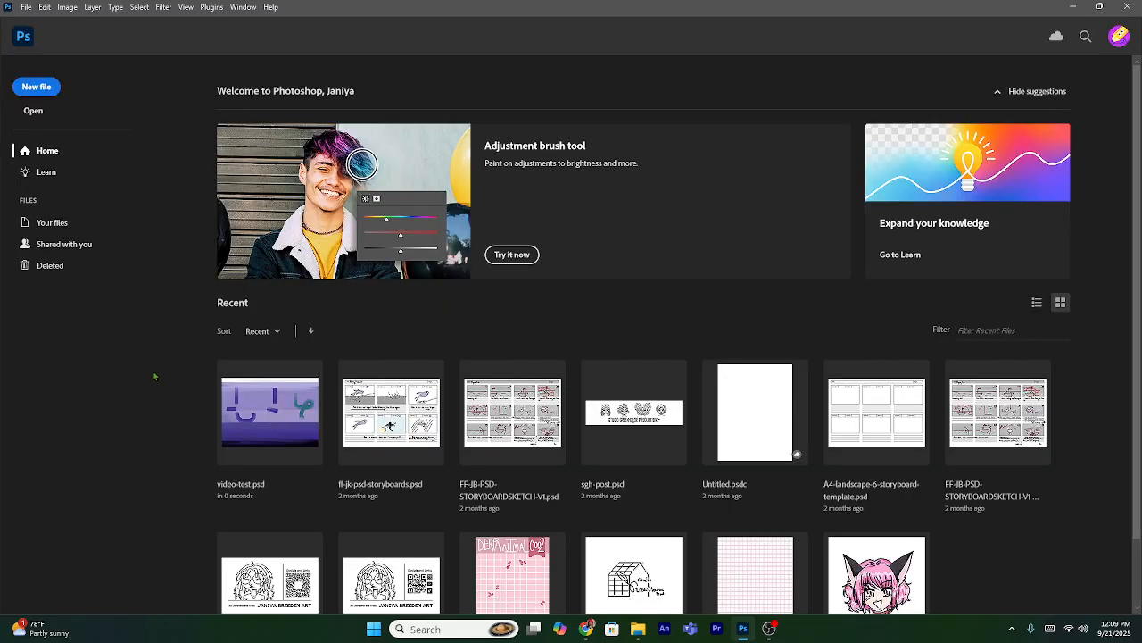
click(241, 402)
Paint a short bar, a large arc and an angled stroke in light blue on Layer 2 and save the document
click(1025, 85)
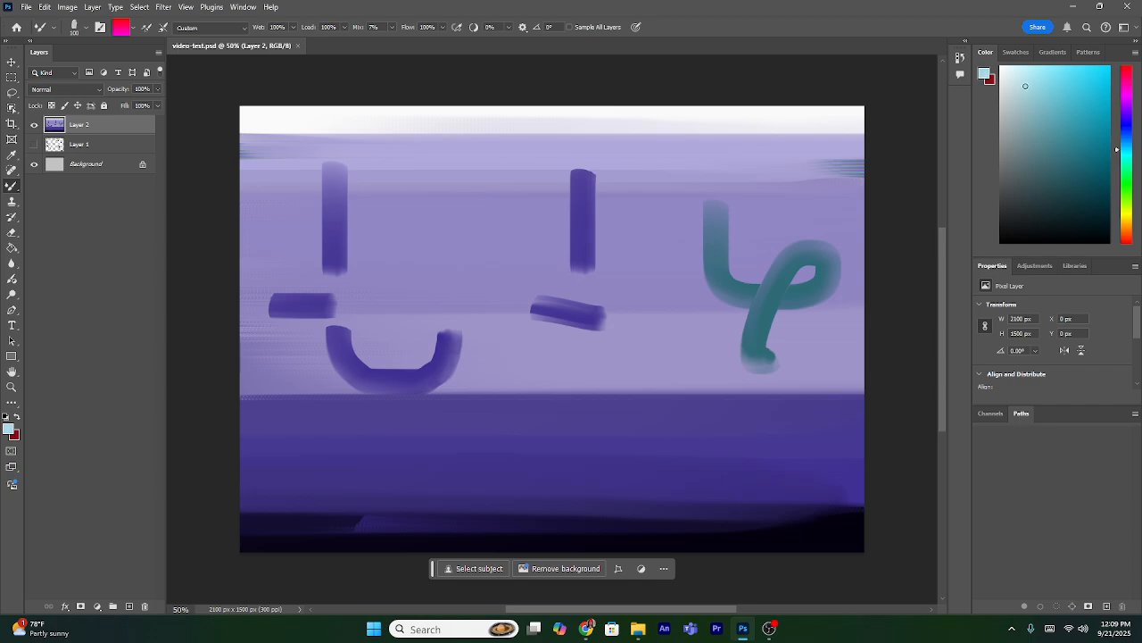
drag(421, 183, 428, 277)
mouse_move(478, 222)
mouse_down()
mouse_move(586, 137)
mouse_move(671, 253)
mouse_move(598, 294)
mouse_up()
mouse_move(546, 423)
mouse_down()
mouse_move(389, 439)
mouse_move(604, 491)
mouse_move(643, 489)
mouse_up()
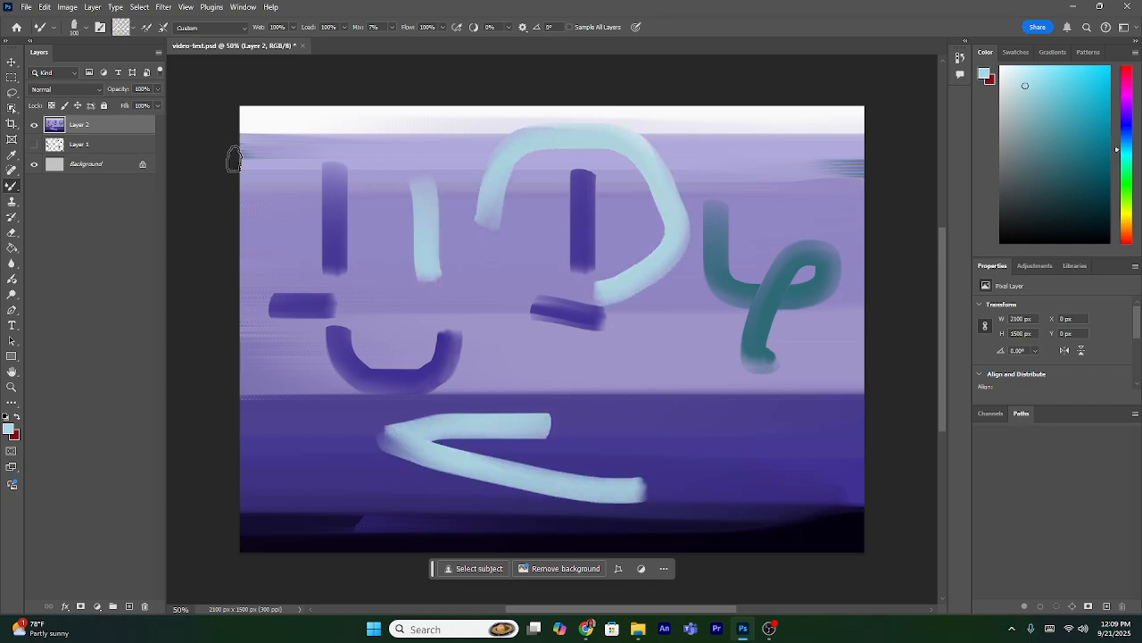
click(26, 7)
click(77, 172)
Paint large looping strokes in near-black teal, dark purple and dark olive across the middle of the artwork
click(1088, 223)
mouse_move(742, 361)
mouse_down()
mouse_move(516, 199)
mouse_move(730, 400)
mouse_move(791, 295)
mouse_up()
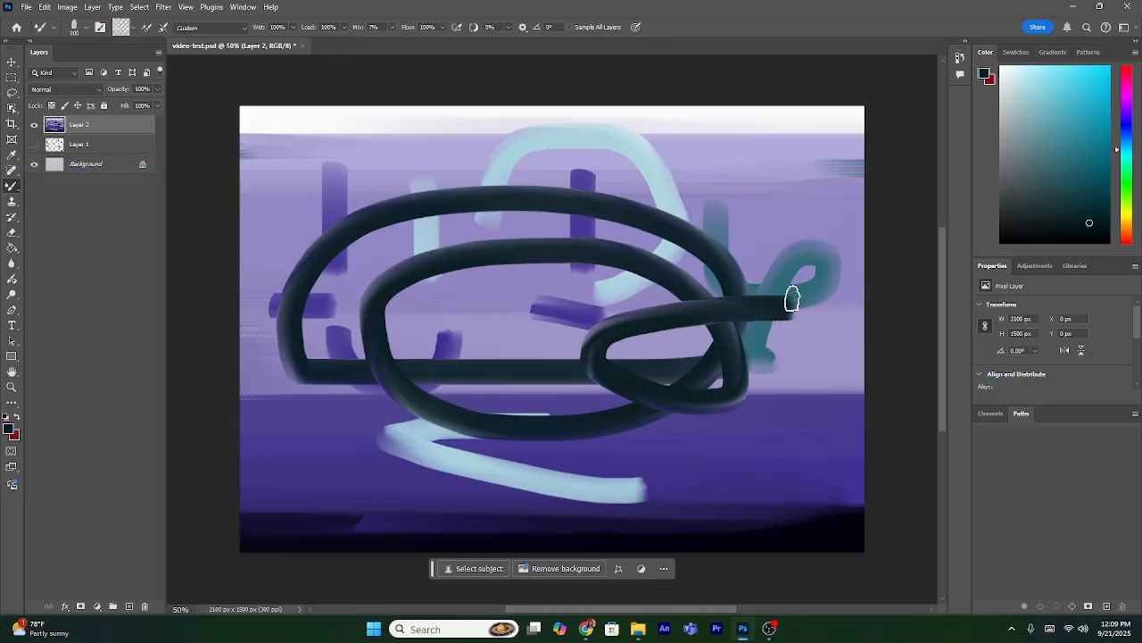
drag(1128, 151, 1126, 120)
mouse_move(603, 310)
mouse_down()
mouse_move(361, 361)
mouse_move(291, 214)
mouse_up()
drag(1130, 218, 1129, 202)
mouse_move(581, 466)
mouse_down()
mouse_move(543, 306)
mouse_move(711, 214)
mouse_up()
Pick a light lime green and paint looping and wavy strokes around the artwork
click(1058, 73)
mouse_move(361, 397)
mouse_down()
mouse_move(324, 289)
mouse_move(447, 204)
mouse_move(674, 165)
mouse_move(700, 415)
mouse_up()
mouse_move(797, 441)
mouse_down()
mouse_move(722, 480)
mouse_move(523, 500)
mouse_move(354, 480)
mouse_move(266, 321)
mouse_move(288, 145)
mouse_move(366, 157)
mouse_up()
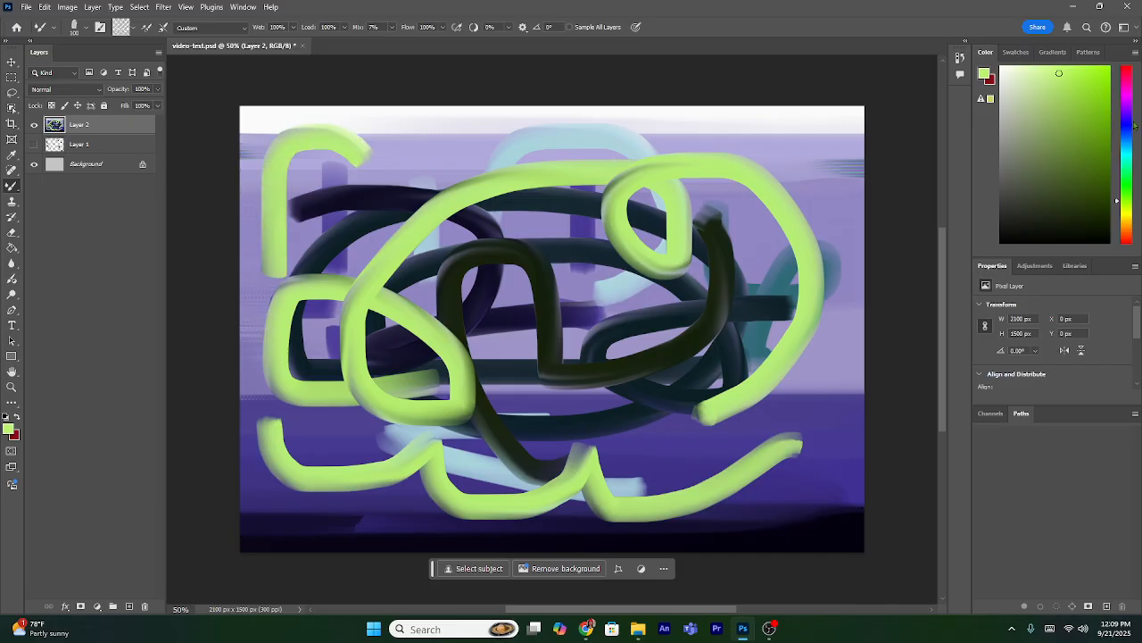
drag(776, 233, 711, 169)
Change the colour to periwinkle blue and paint curling strokes over the centre and out to the artwork's right edge
click(1115, 125)
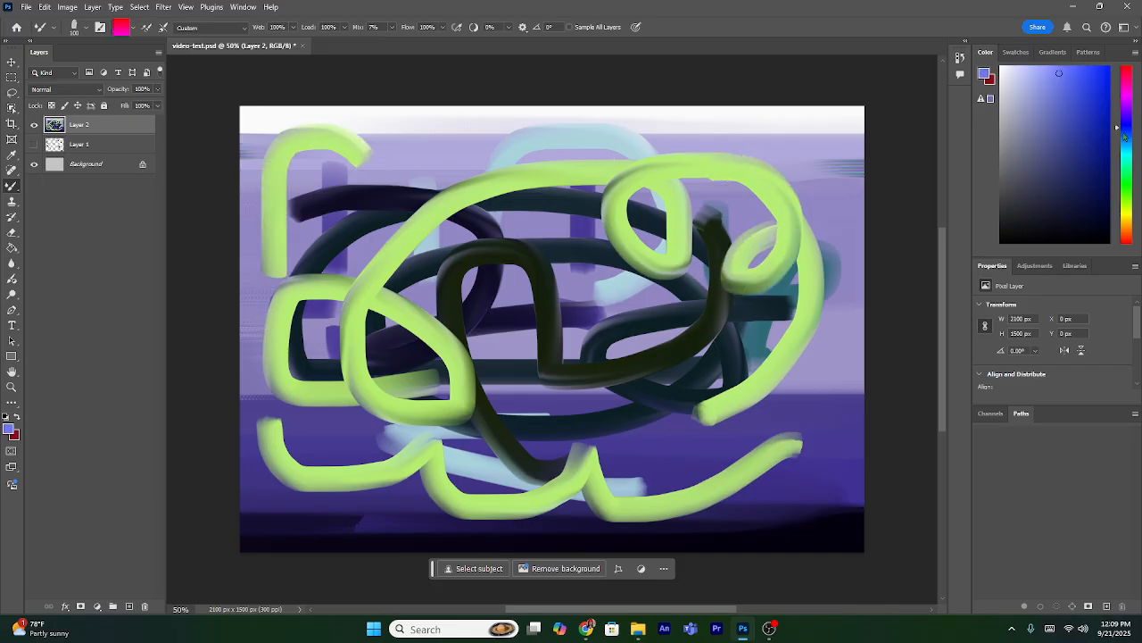
mouse_move(921, 162)
mouse_down()
mouse_move(542, 258)
mouse_move(429, 216)
mouse_up()
mouse_move(660, 414)
mouse_down()
mouse_move(584, 336)
mouse_move(510, 304)
mouse_up()
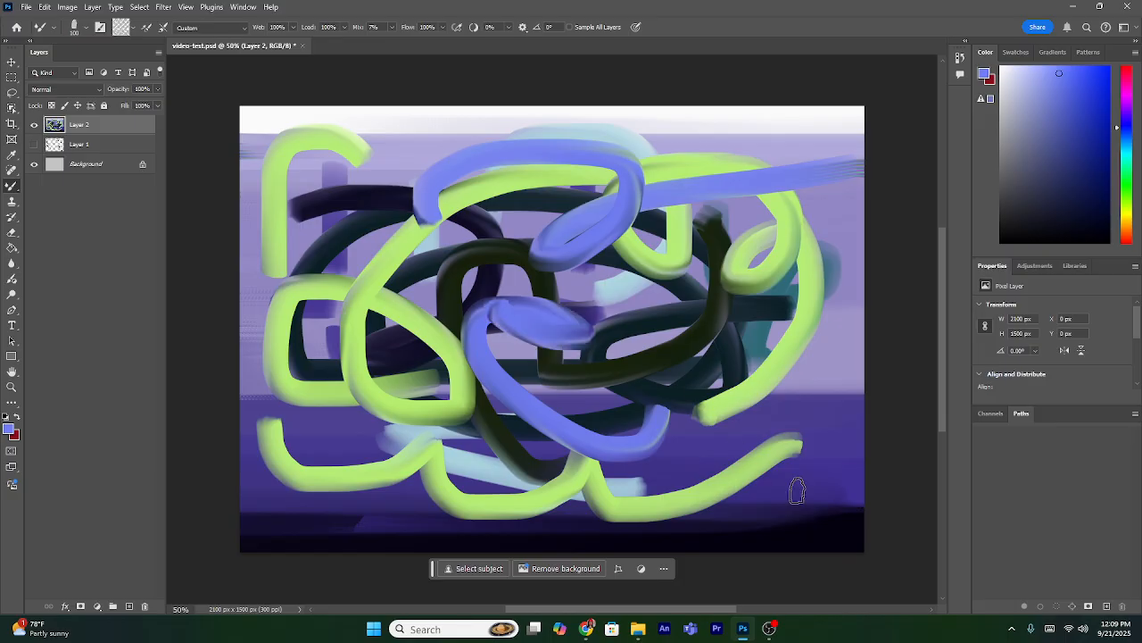
drag(771, 476, 879, 454)
Paint a near-white looping stroke in the lower right of the artwork and save the document
click(1001, 89)
mouse_move(780, 304)
mouse_down()
mouse_move(726, 421)
mouse_move(726, 319)
mouse_up()
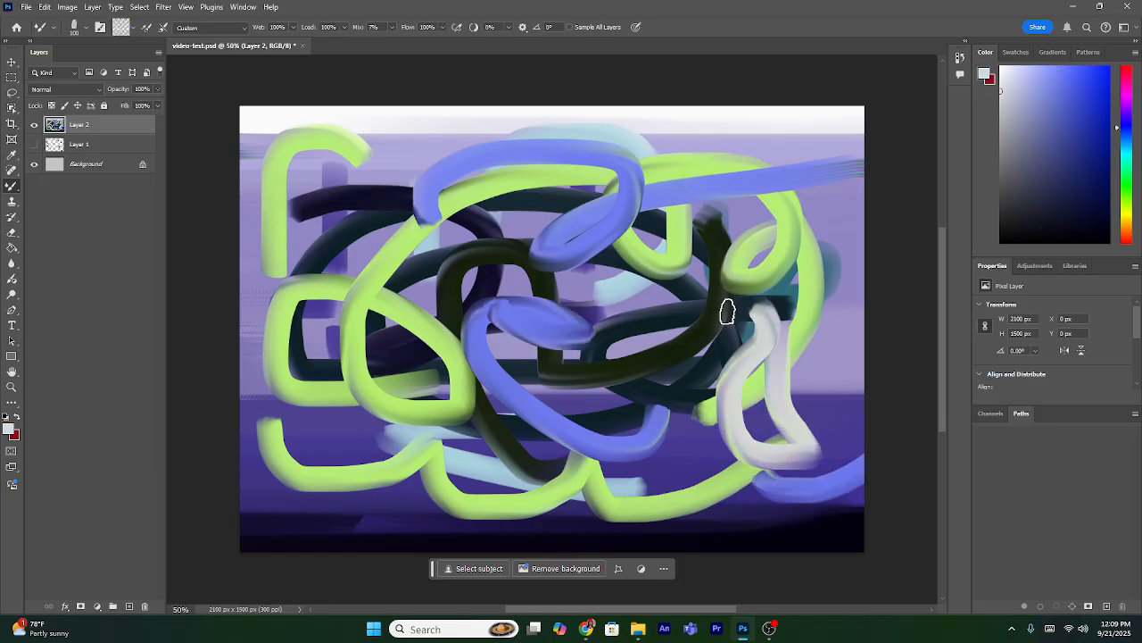
click(26, 7)
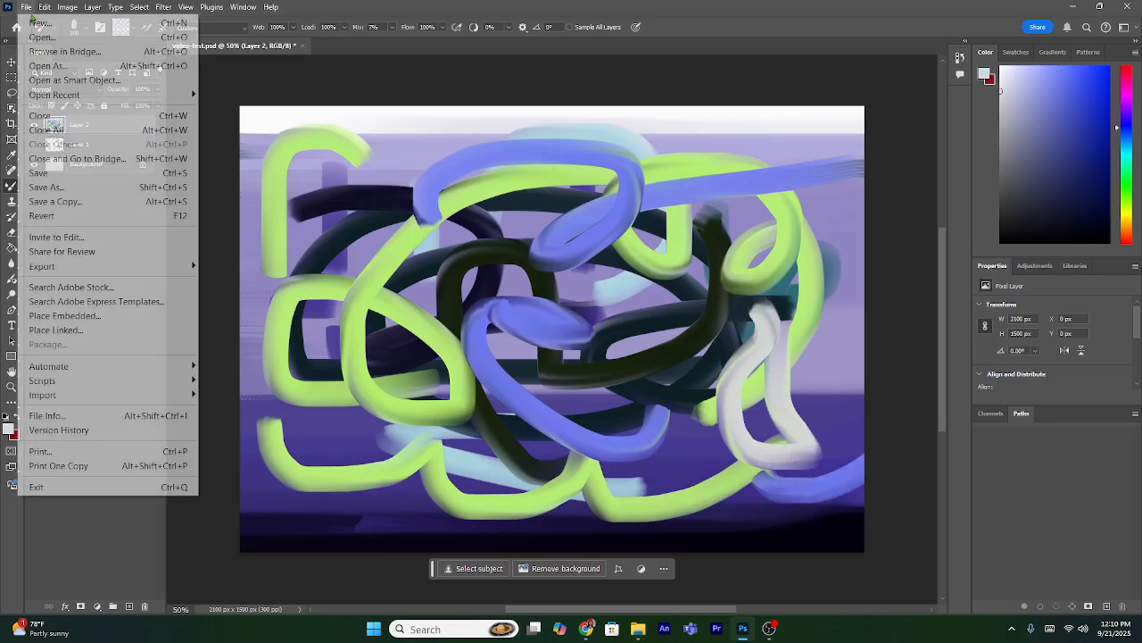
click(77, 172)
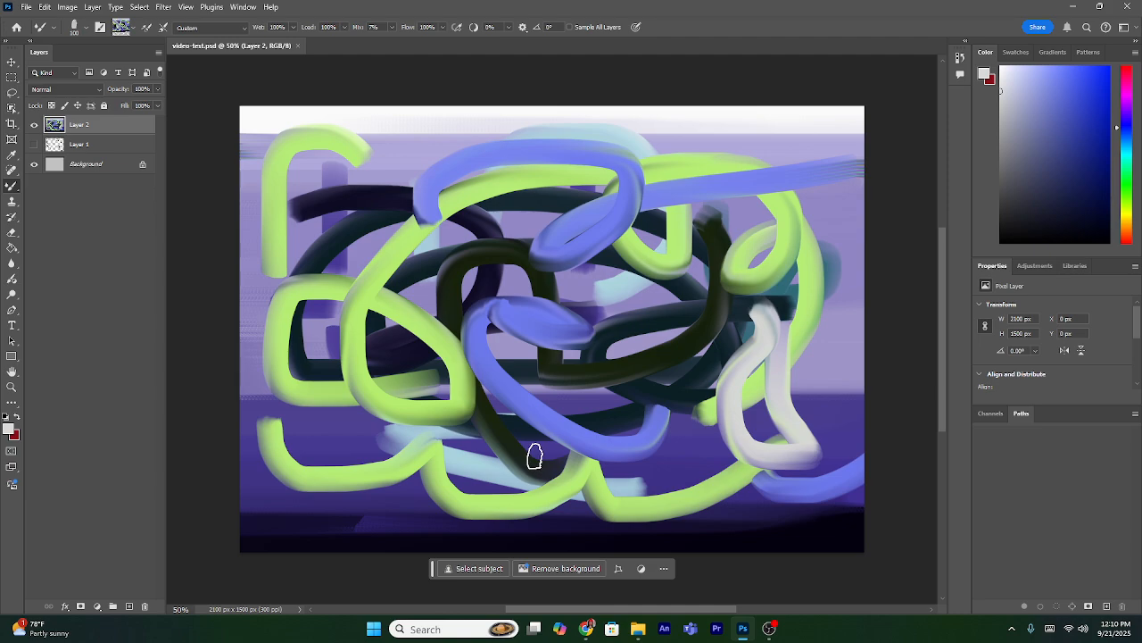
click(34, 7)
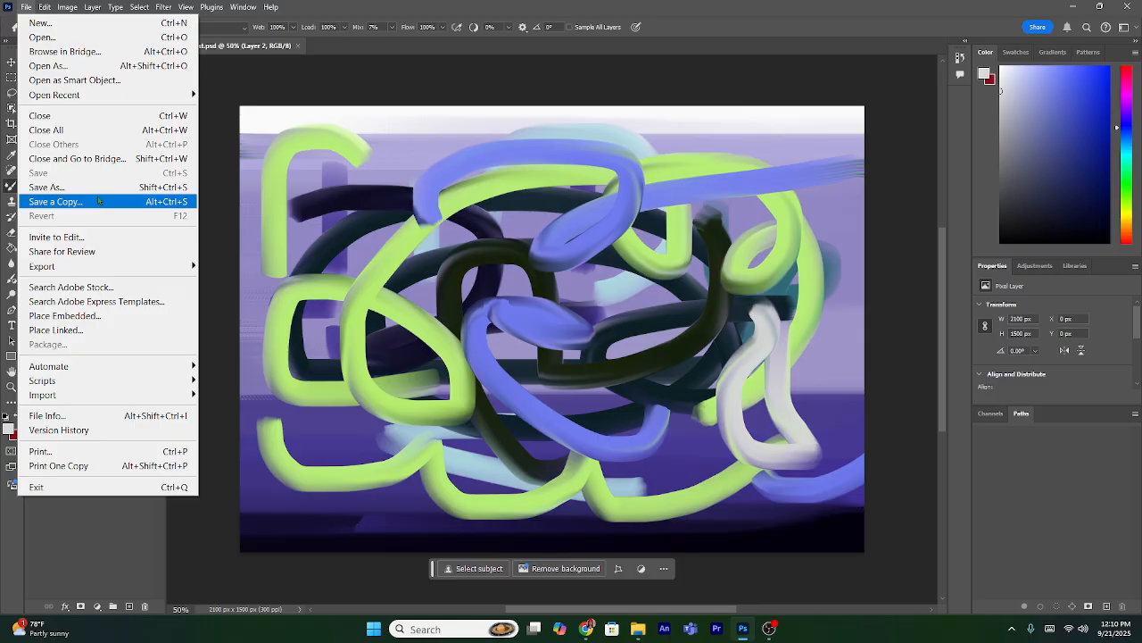
click(201, 165)
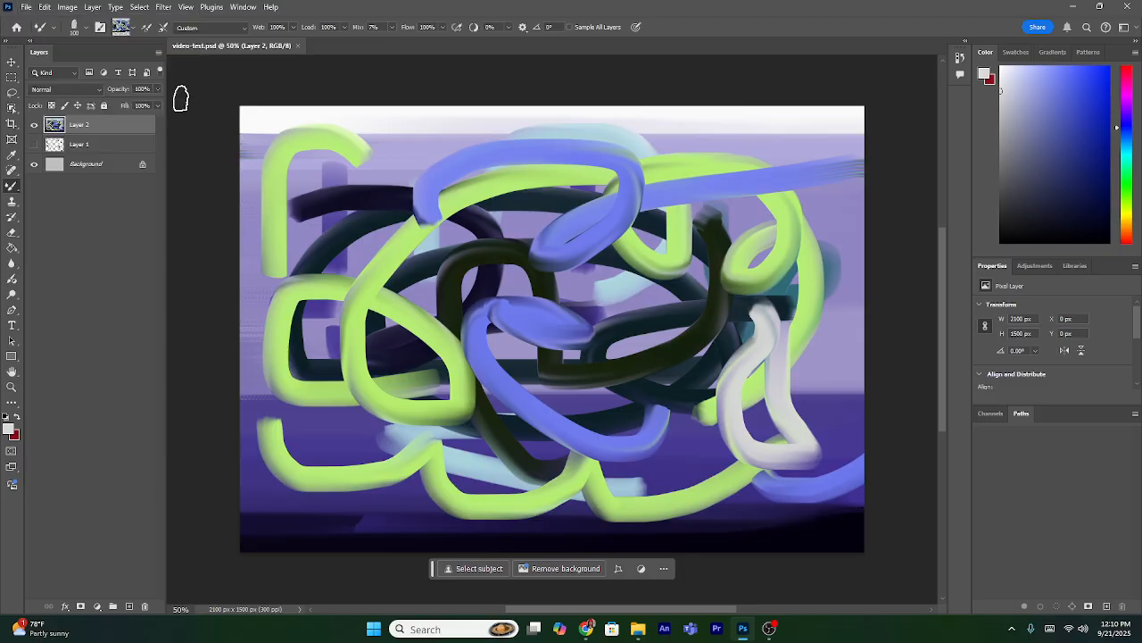
click(29, 7)
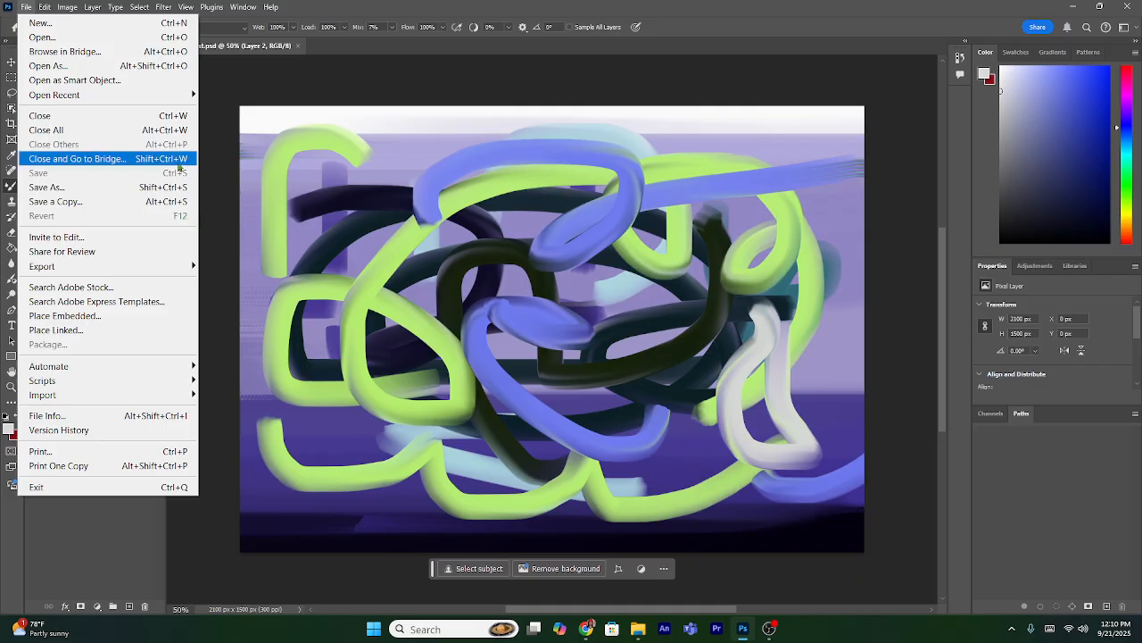